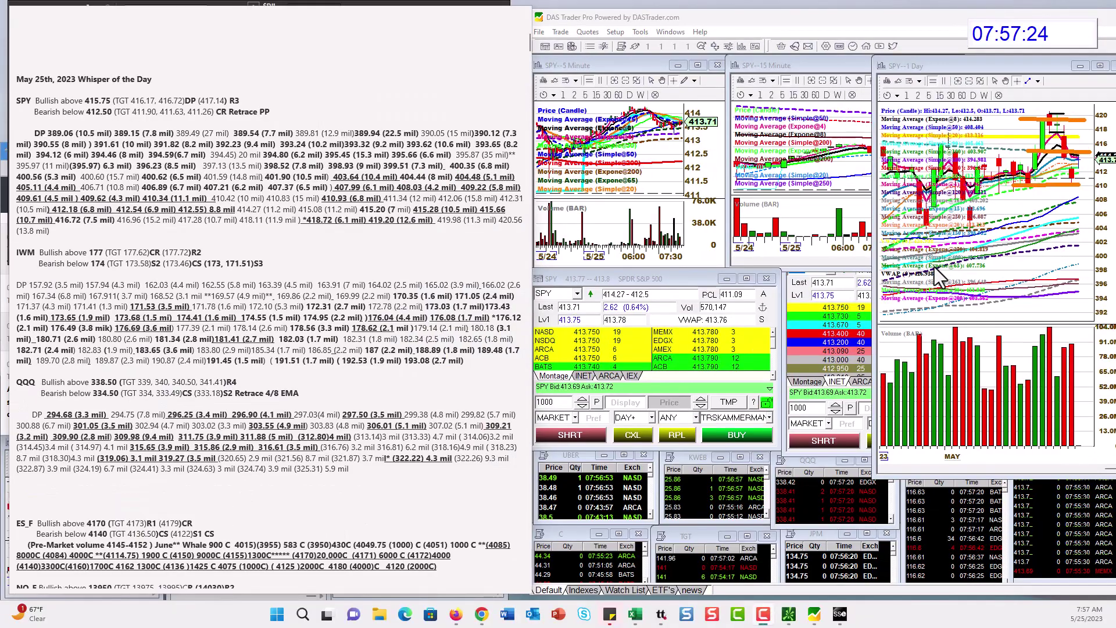
Load IWM, then QQQ, into the DAS montage and its linked charts.
{"action": "left_click", "coordinate": [560, 299]}
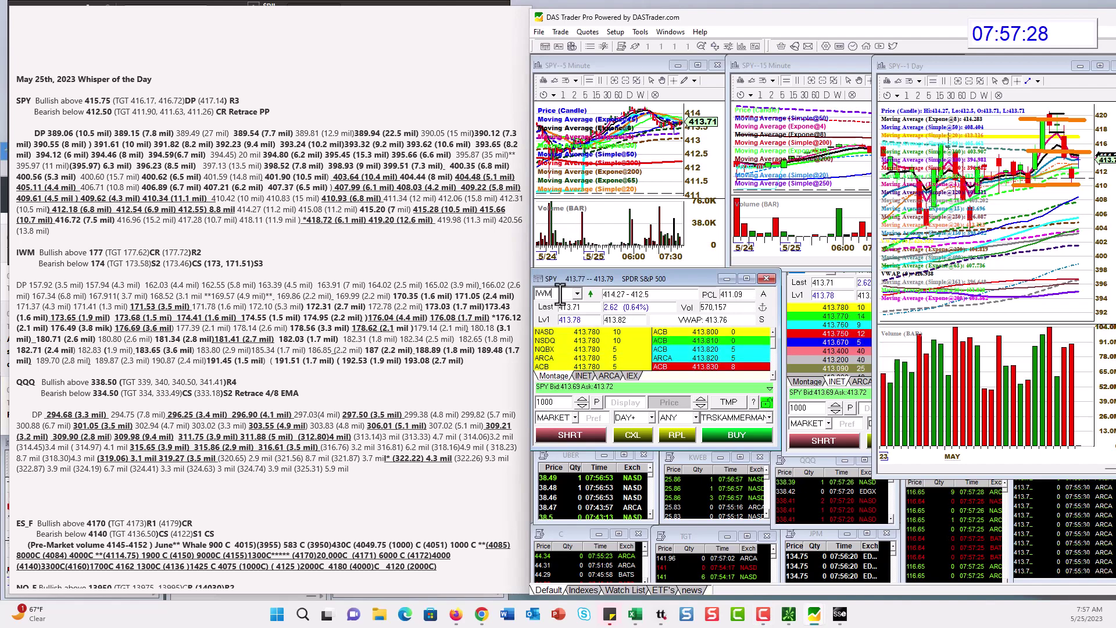
{"action": "type", "text": "IWM"}
{"action": "key", "text": "Return"}
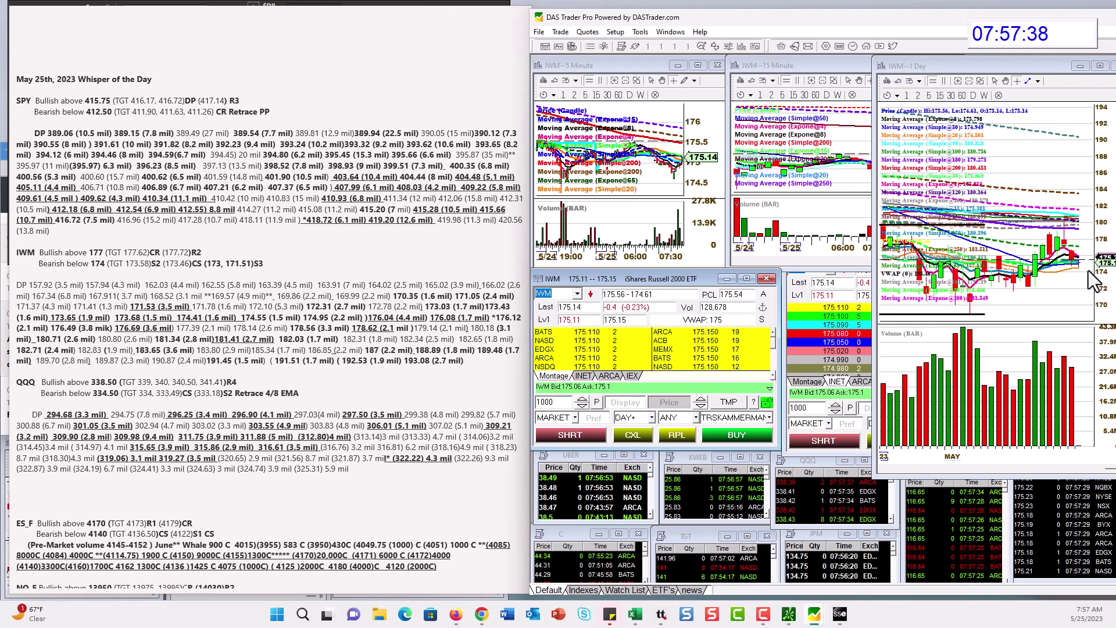
{"action": "key", "text": "BackSpace"}
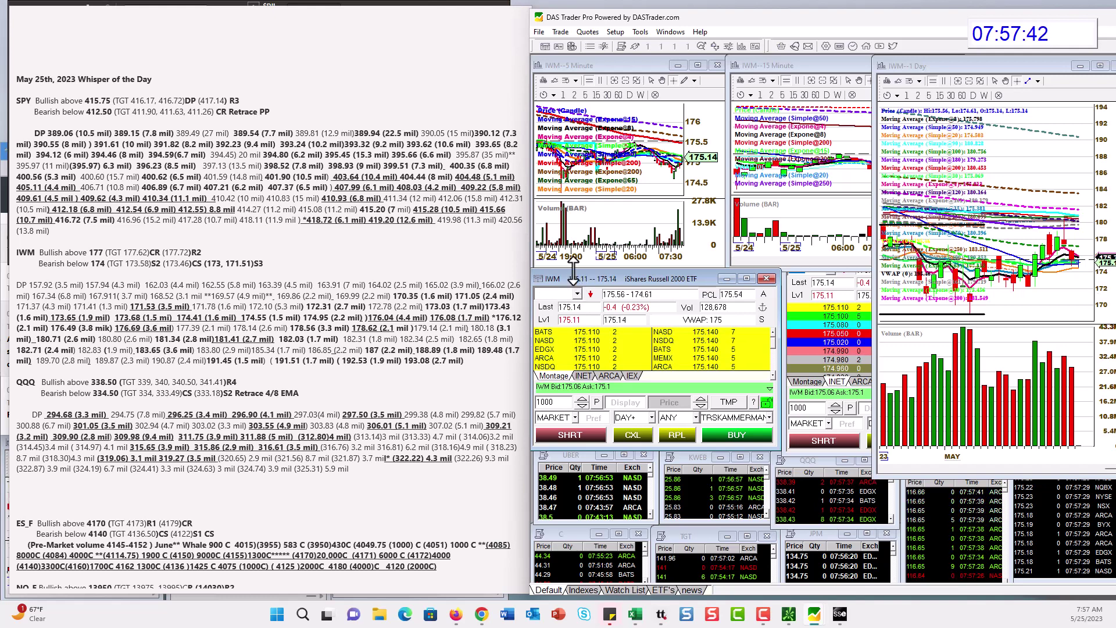
{"action": "type", "text": "QQQ"}
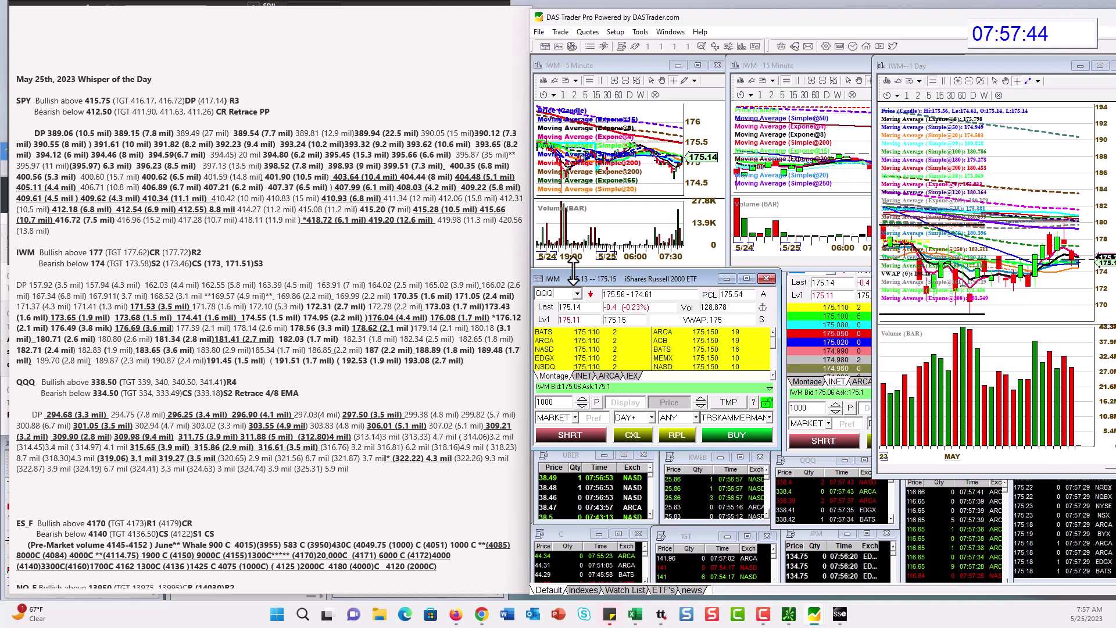
{"action": "key", "text": "Return"}
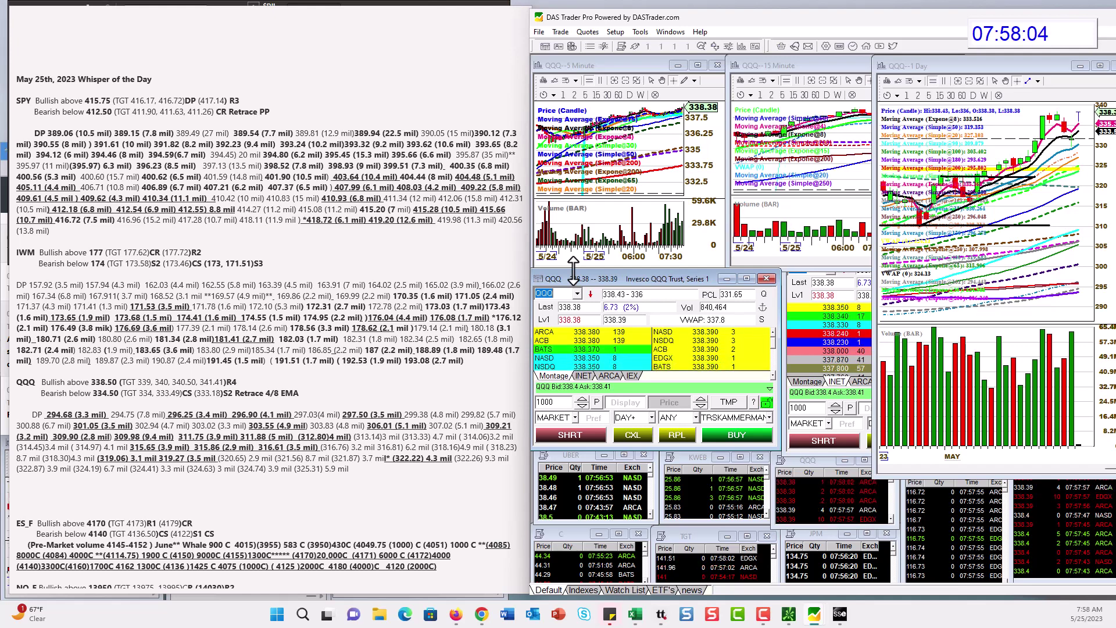
{"action": "type", "text": "#ES"}
Load the #ES futures, then the #NQ futures, into the montage and linked charts.
{"action": "key", "text": "Return"}
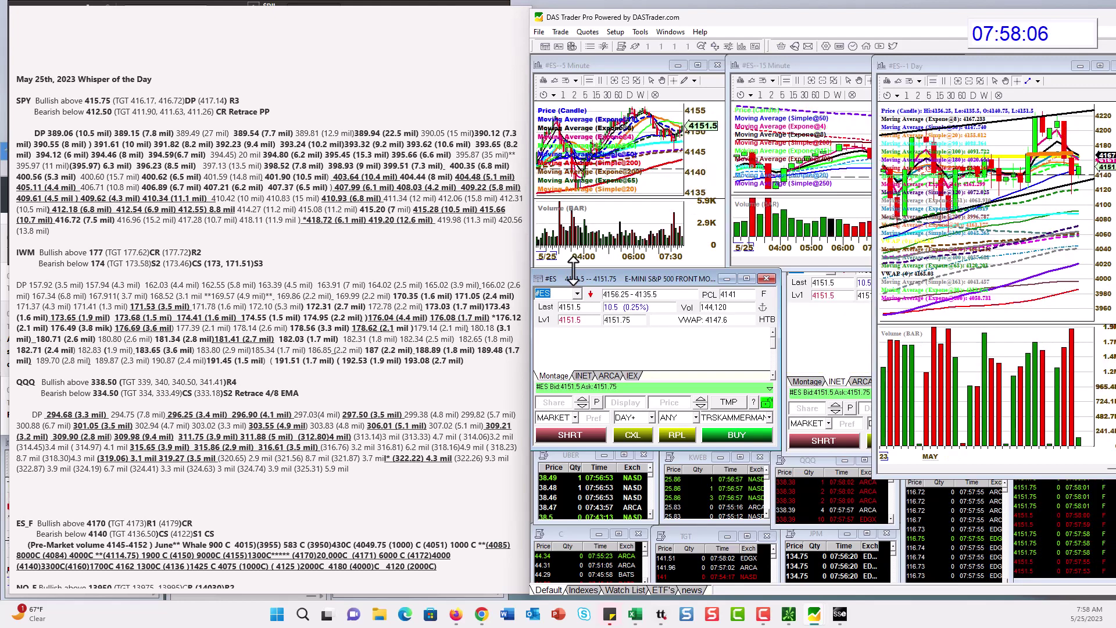
{"action": "scroll", "coordinate": [389, 401], "scroll_direction": "down", "scroll_amount": 2}
{"action": "scroll", "coordinate": [390, 401], "scroll_direction": "down", "scroll_amount": 2}
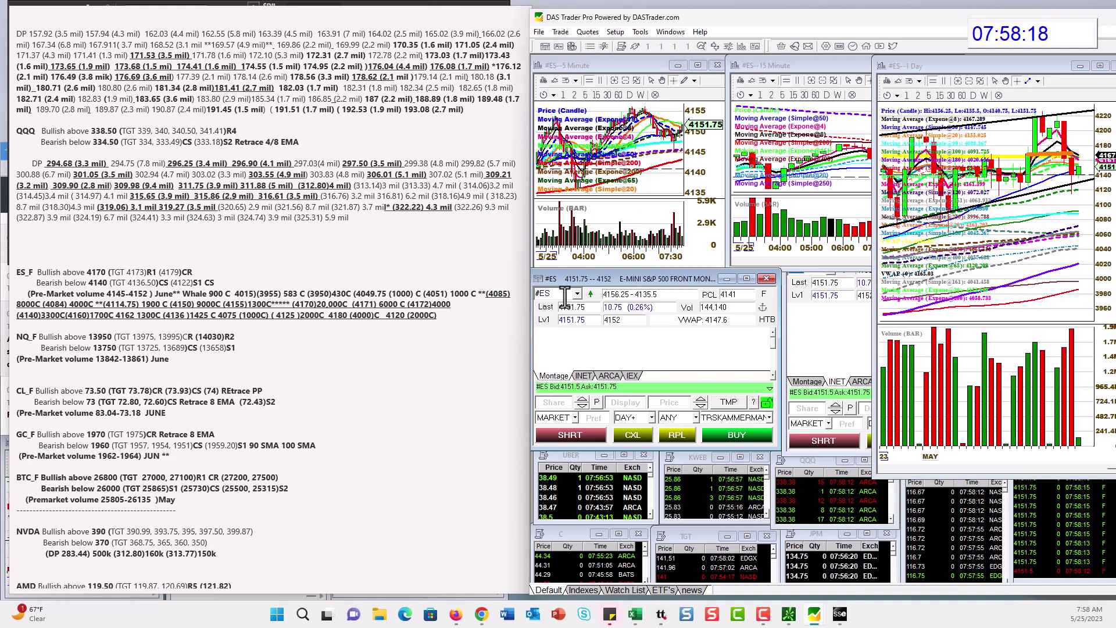
{"action": "type", "text": "#NQ"}
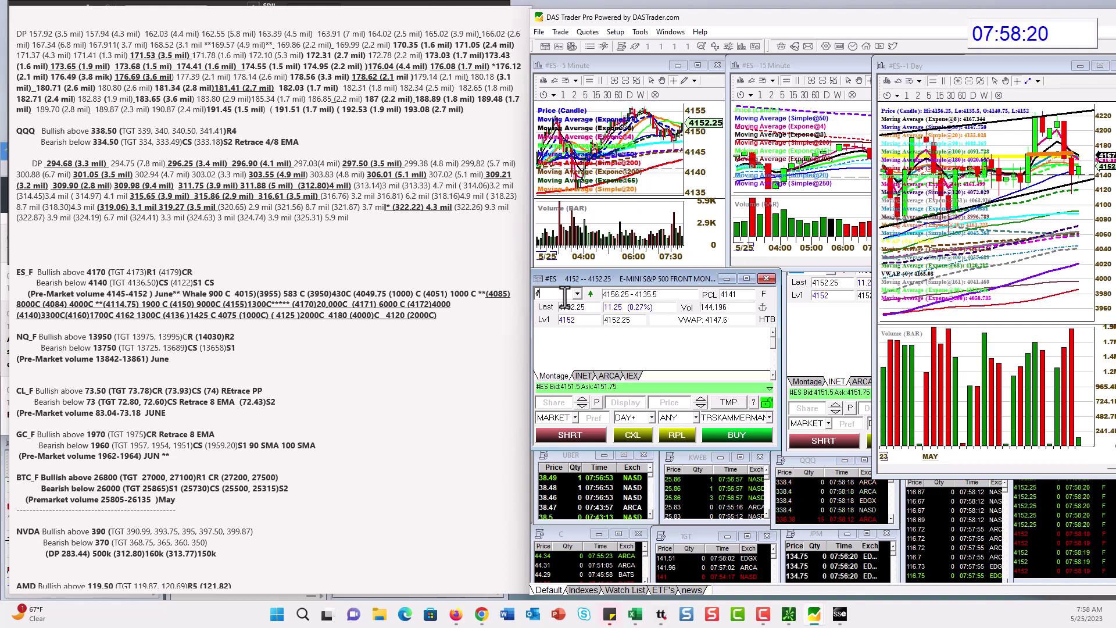
{"action": "key", "text": "Return"}
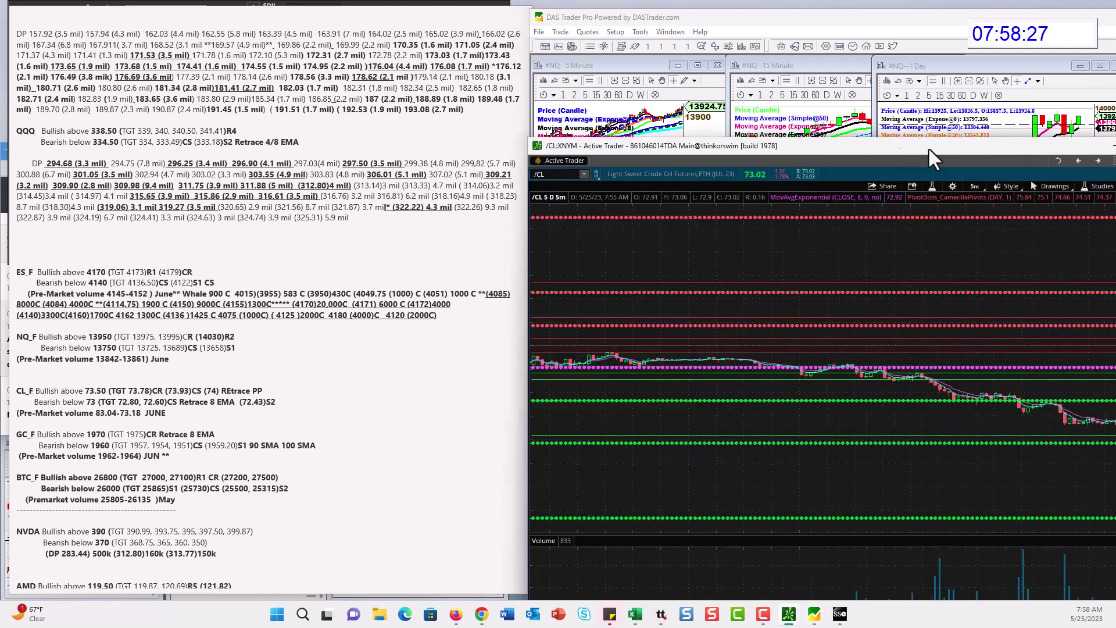
Move the Active Trader chart over DAS and load /GC, then /BTC after #BTC fails.
{"action": "mouse_move", "coordinate": [929, 147]}
{"action": "left_mouse_down"}
{"action": "mouse_move", "coordinate": [775, 117]}
{"action": "mouse_move", "coordinate": [821, 70]}
{"action": "left_mouse_up"}
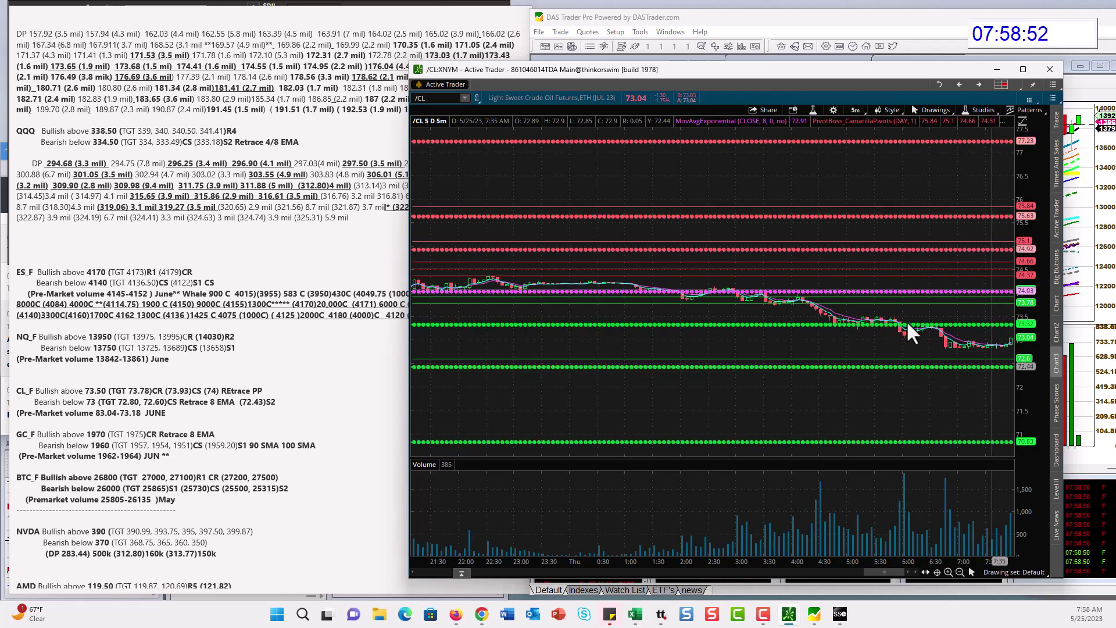
{"action": "left_click", "coordinate": [431, 98]}
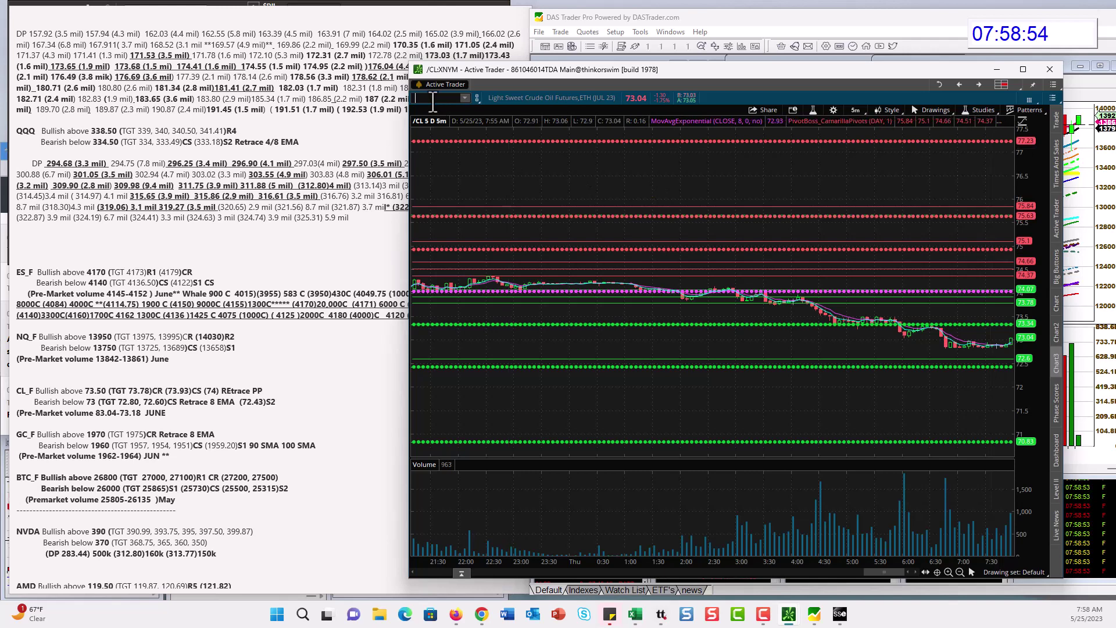
{"action": "type", "text": "/GC"}
{"action": "key", "text": "Return"}
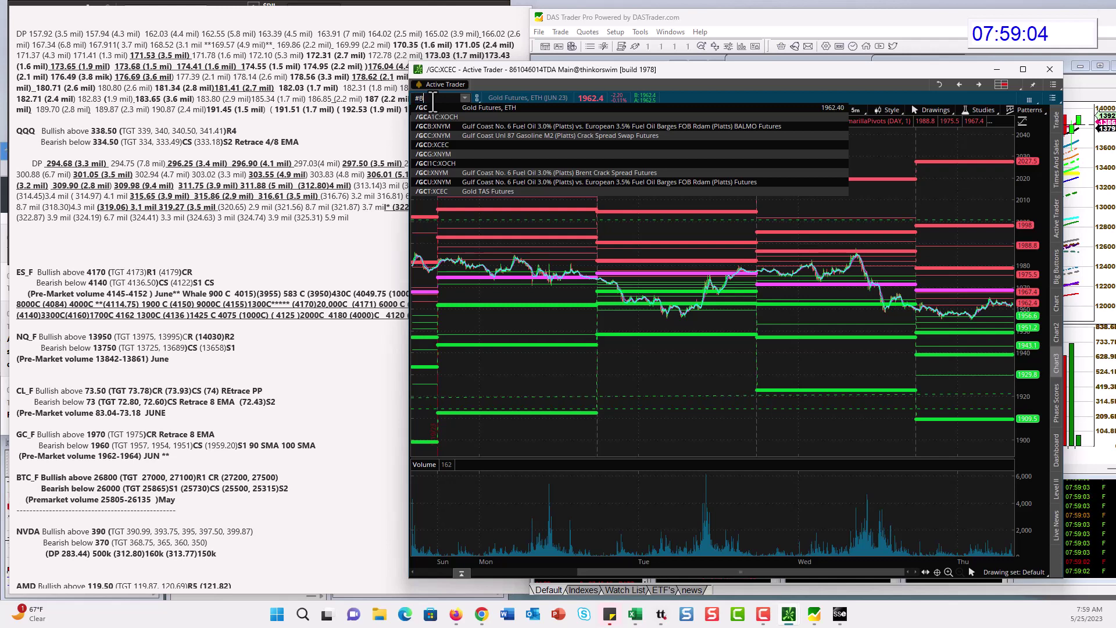
{"action": "type", "text": "TC"}
{"action": "key", "text": "Return"}
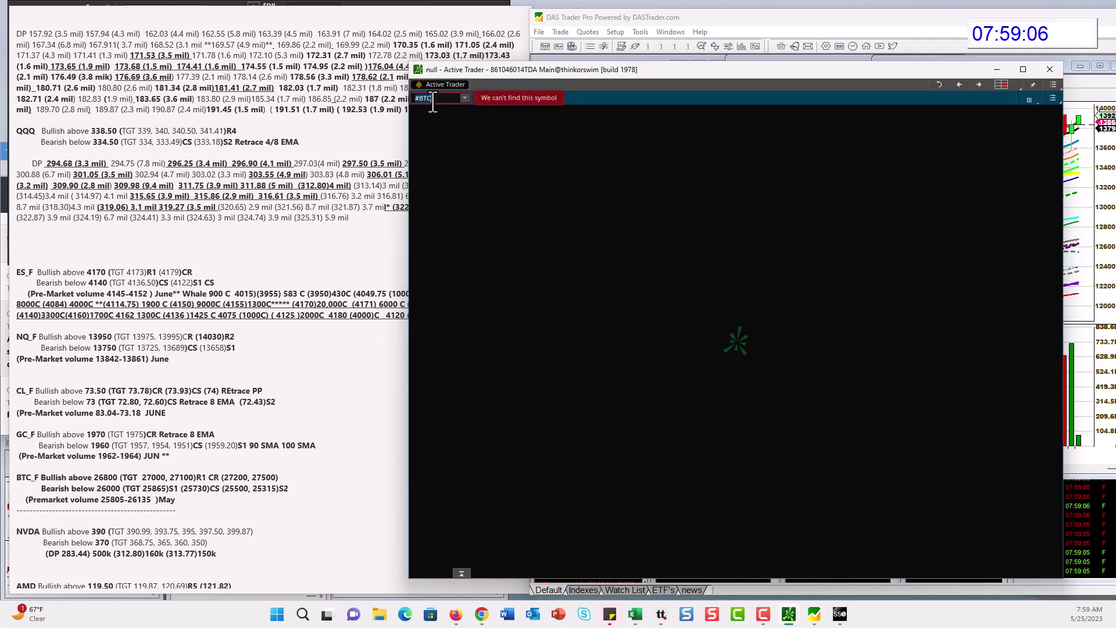
{"action": "type", "text": "/BTC"}
{"action": "key", "text": "Return"}
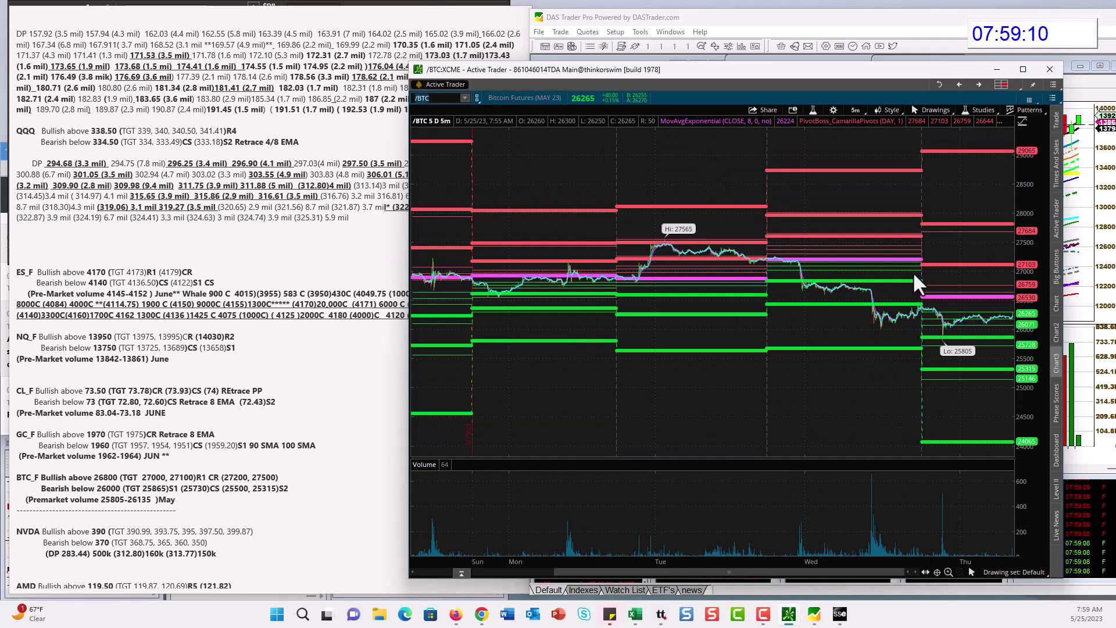
Bring DAS Trader forward and load #BTC into the montage and charts.
{"action": "left_click", "coordinate": [844, 45]}
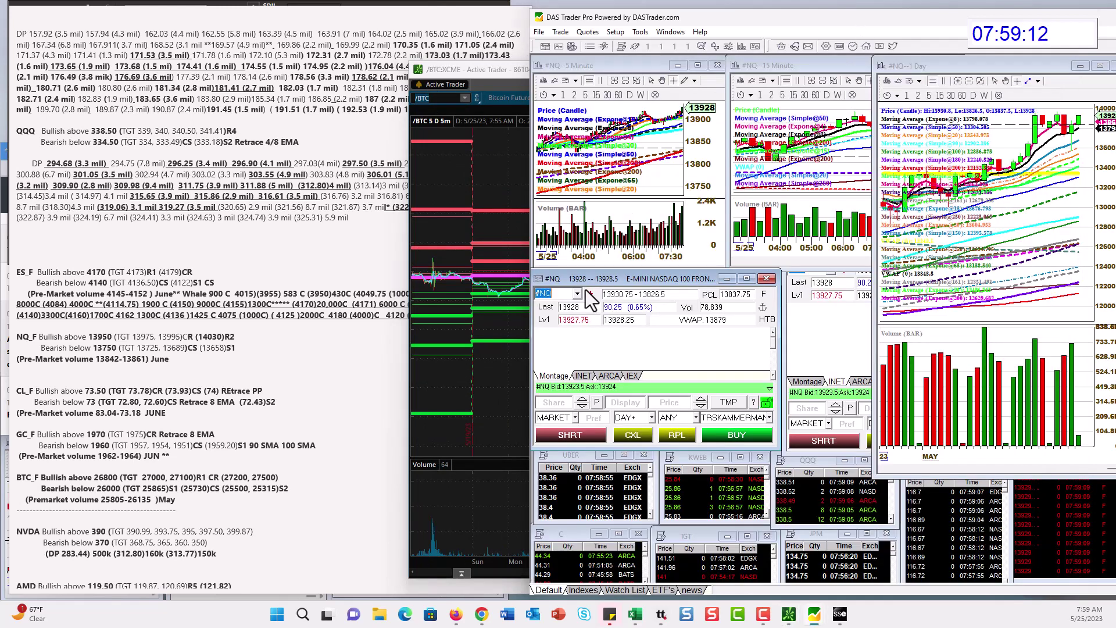
{"action": "type", "text": "#BTC"}
{"action": "key", "text": "Return"}
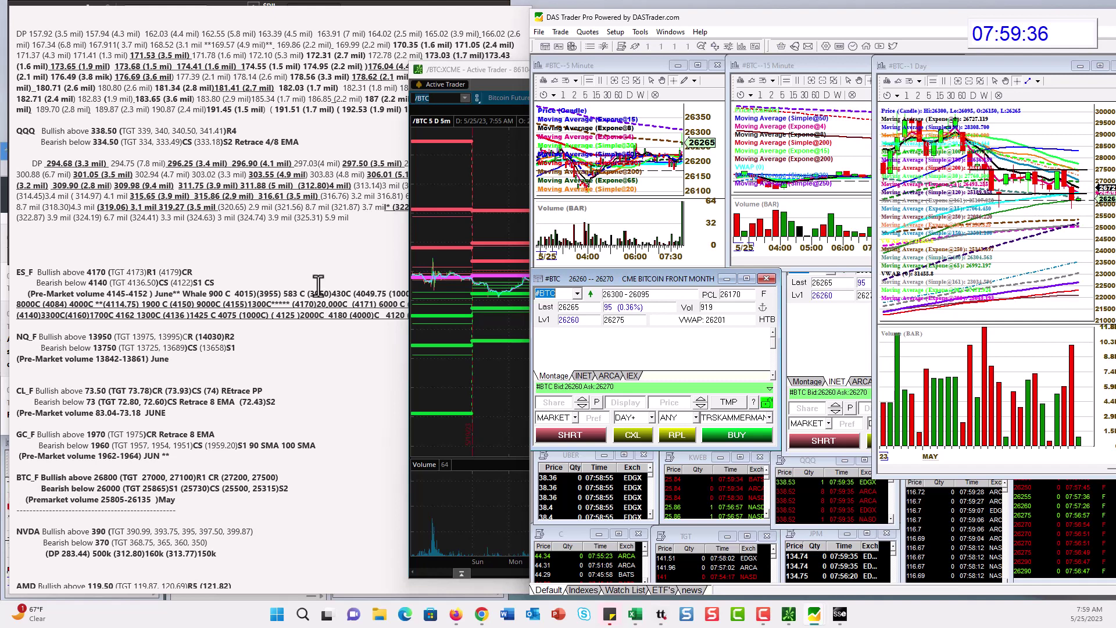
After checking the levels note, load NVDA, then AMD, into the montage and charts.
{"action": "left_click", "coordinate": [279, 348]}
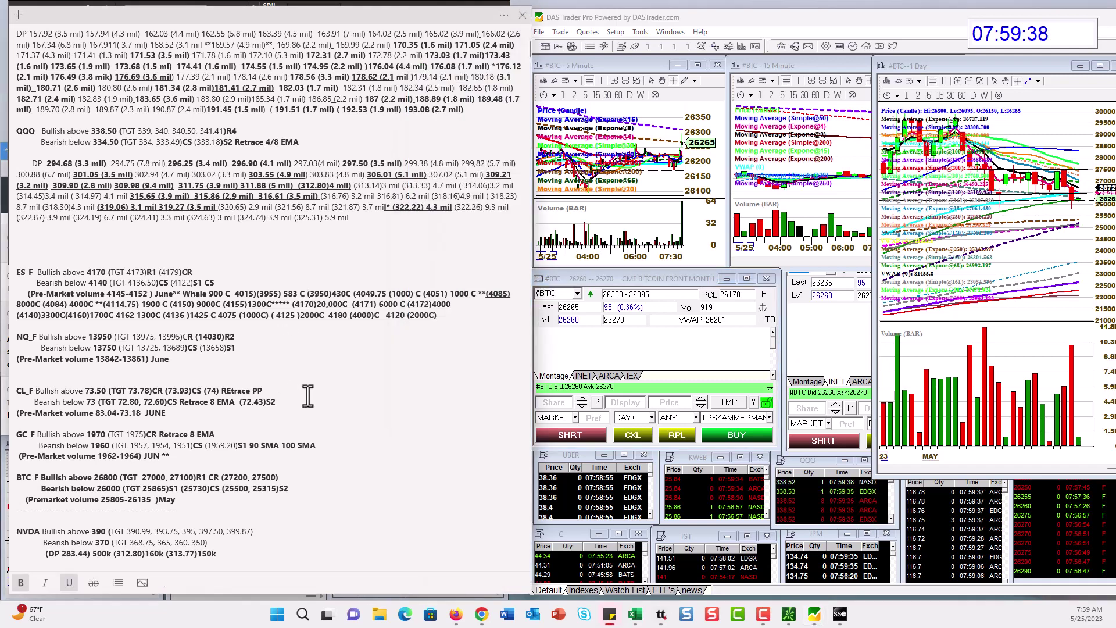
{"action": "scroll", "coordinate": [307, 396], "scroll_direction": "down", "scroll_amount": 3}
{"action": "scroll", "coordinate": [311, 392], "scroll_direction": "down", "scroll_amount": 1}
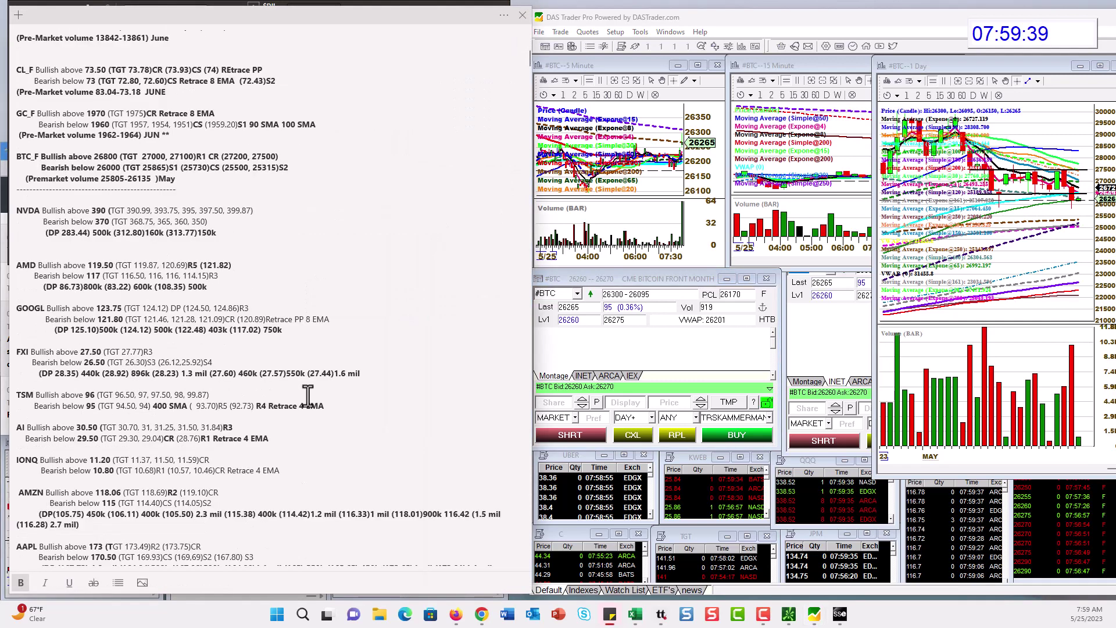
{"action": "left_click", "coordinate": [561, 297]}
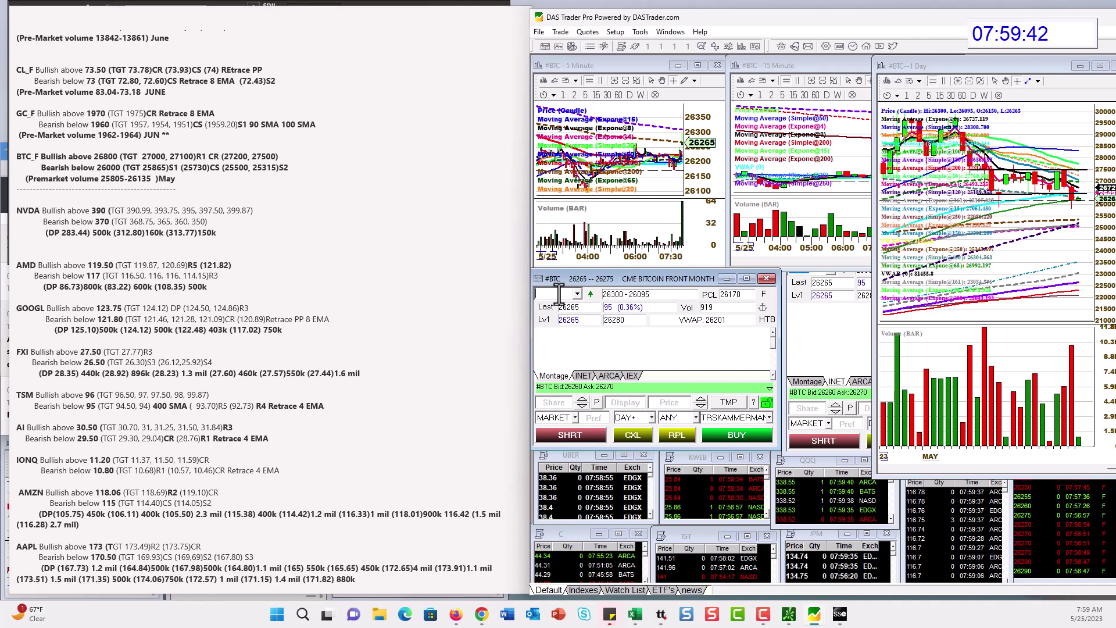
{"action": "type", "text": "NVDA"}
{"action": "key", "text": "Return"}
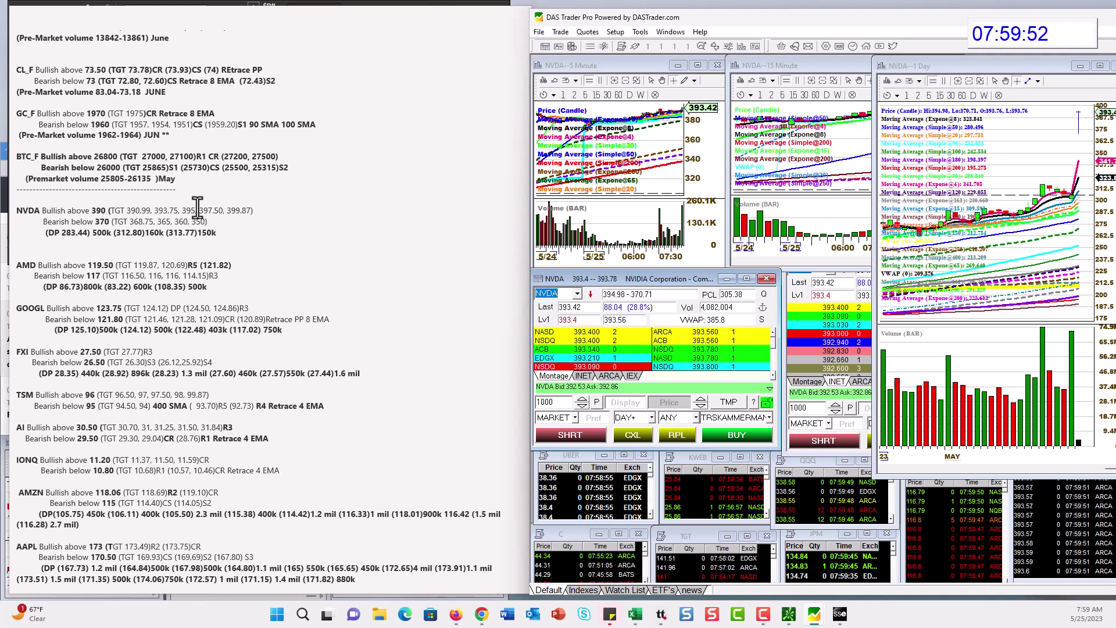
{"action": "left_click", "coordinate": [563, 297]}
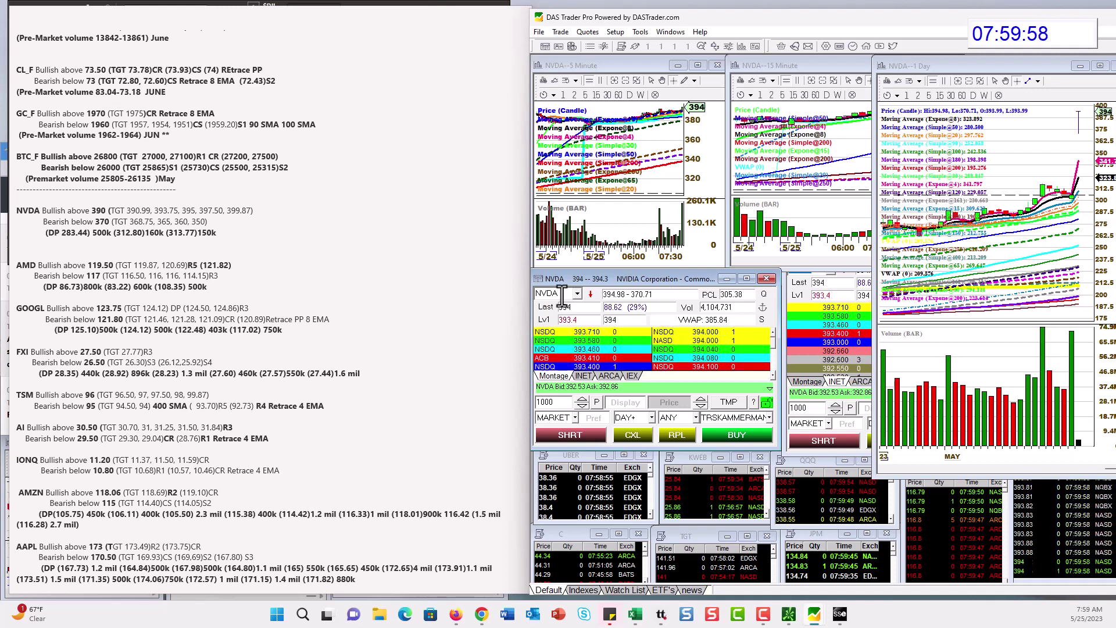
{"action": "type", "text": "NAMD"}
{"action": "key", "text": "Return"}
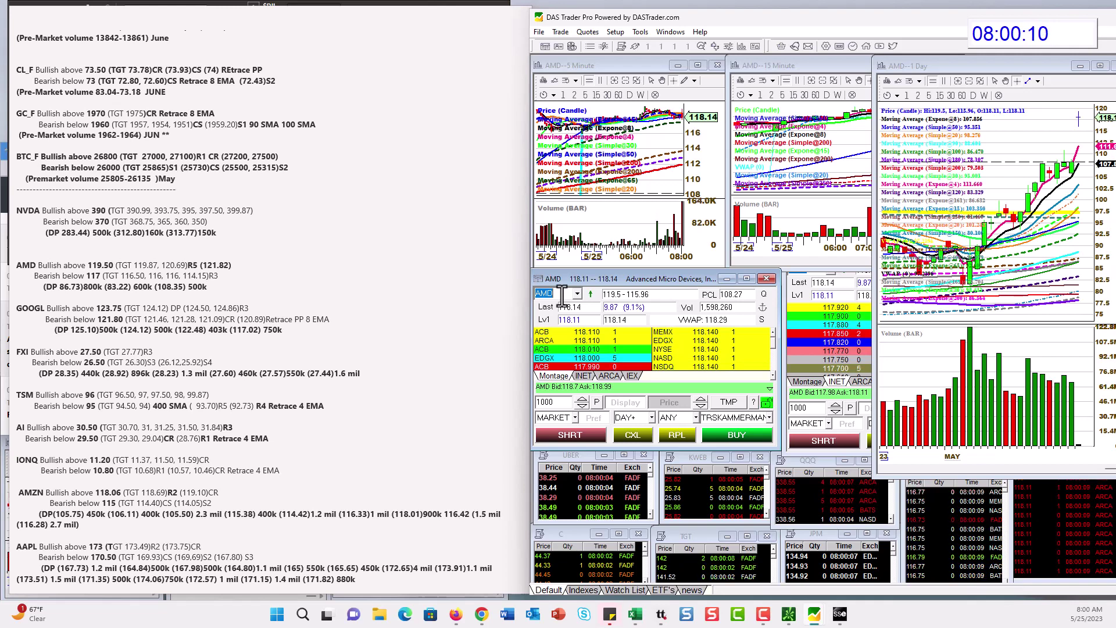
{"action": "type", "text": "GOOG"}
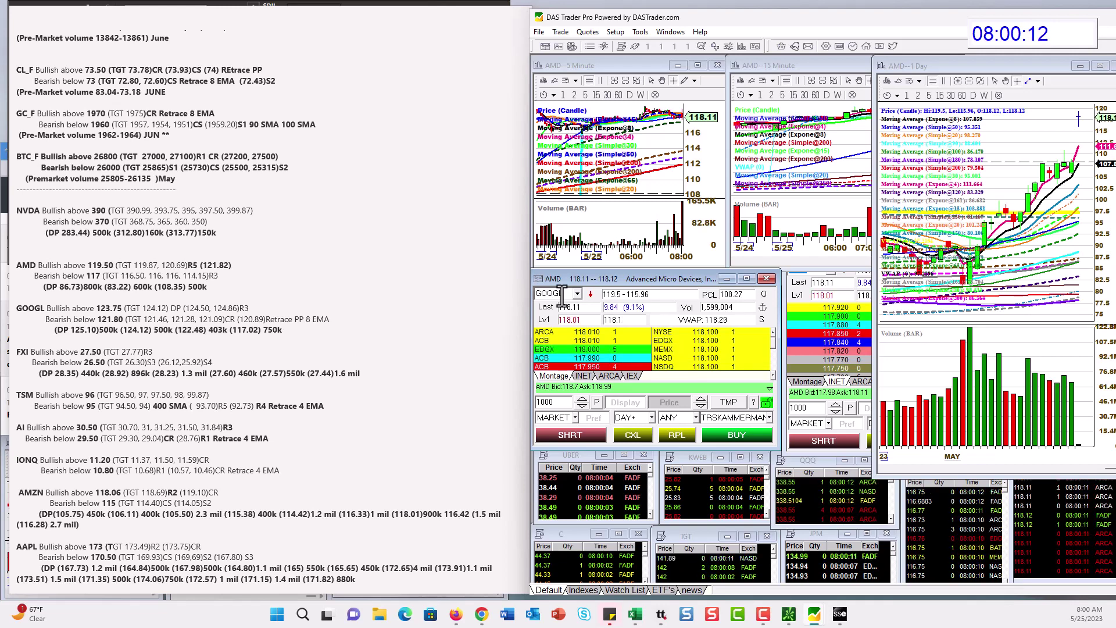
{"action": "type", "text": "L"}
Load GOOGL, FXI and TSM in turn into the montage and linked charts.
{"action": "key", "text": "Return"}
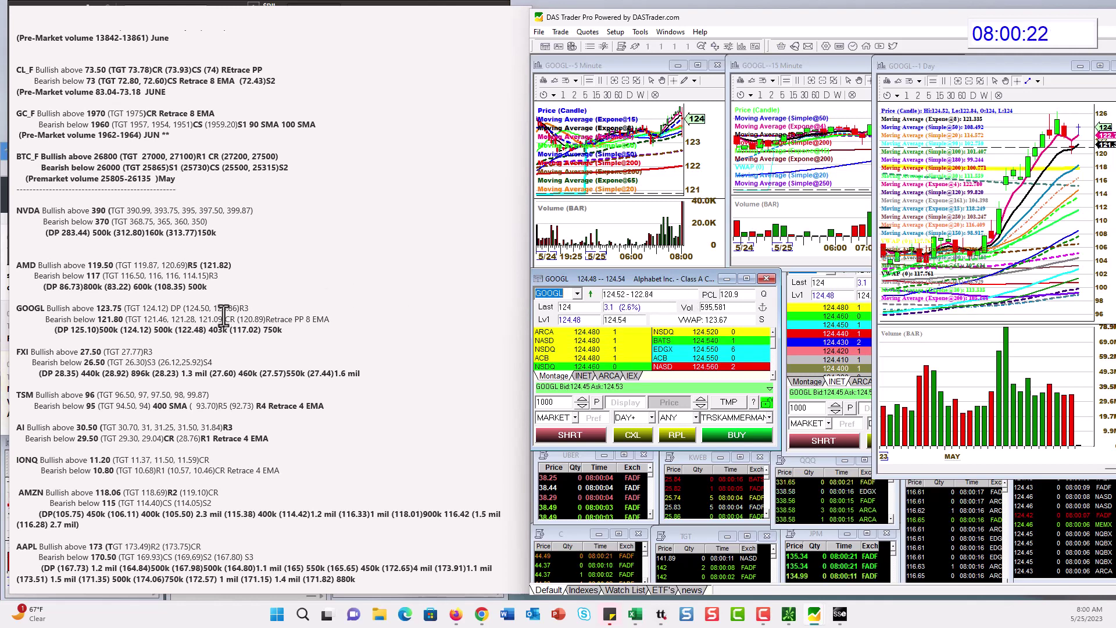
{"action": "left_click", "coordinate": [564, 291]}
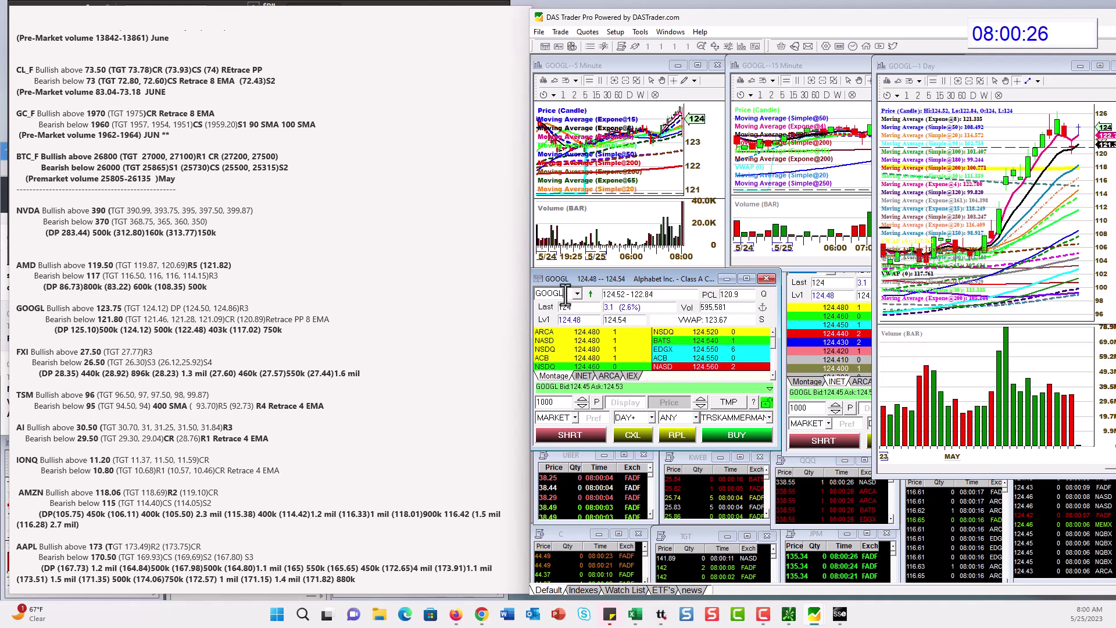
{"action": "key", "text": "BackSpace"}
{"action": "key", "text": "BackSpace"}
{"action": "key", "text": "BackSpace"}
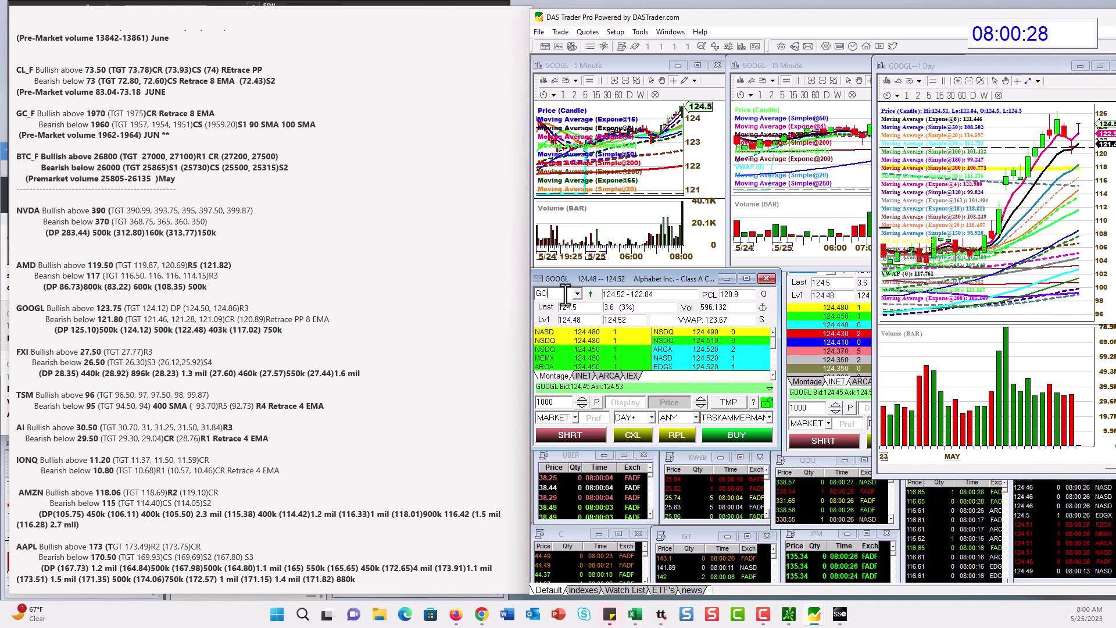
{"action": "type", "text": "FXI"}
{"action": "key", "text": "Return"}
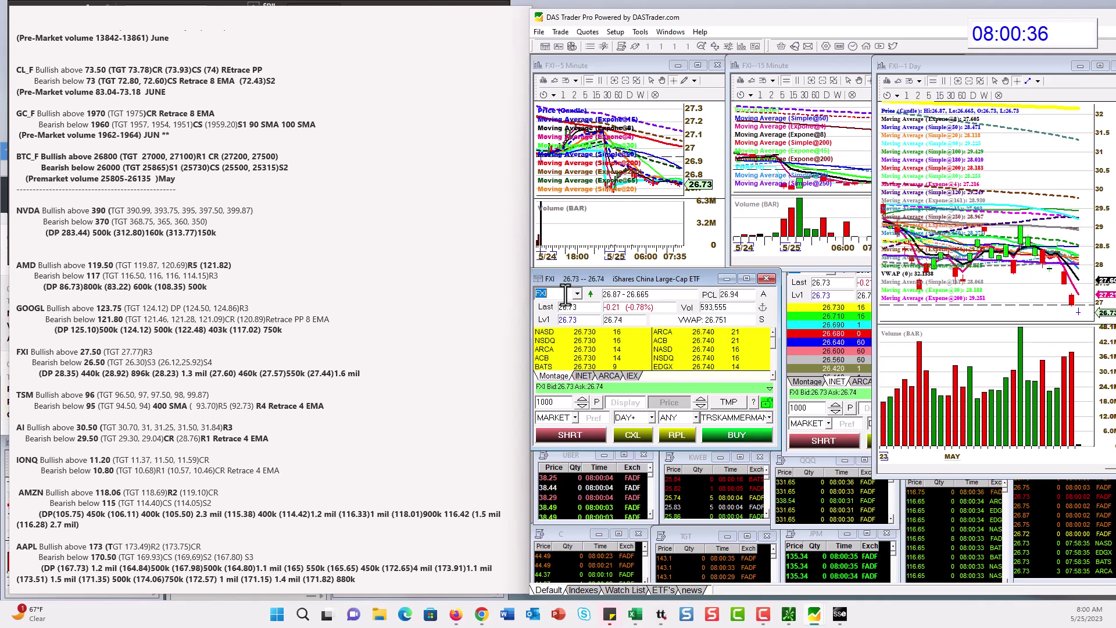
{"action": "type", "text": "TSM"}
{"action": "key", "text": "Return"}
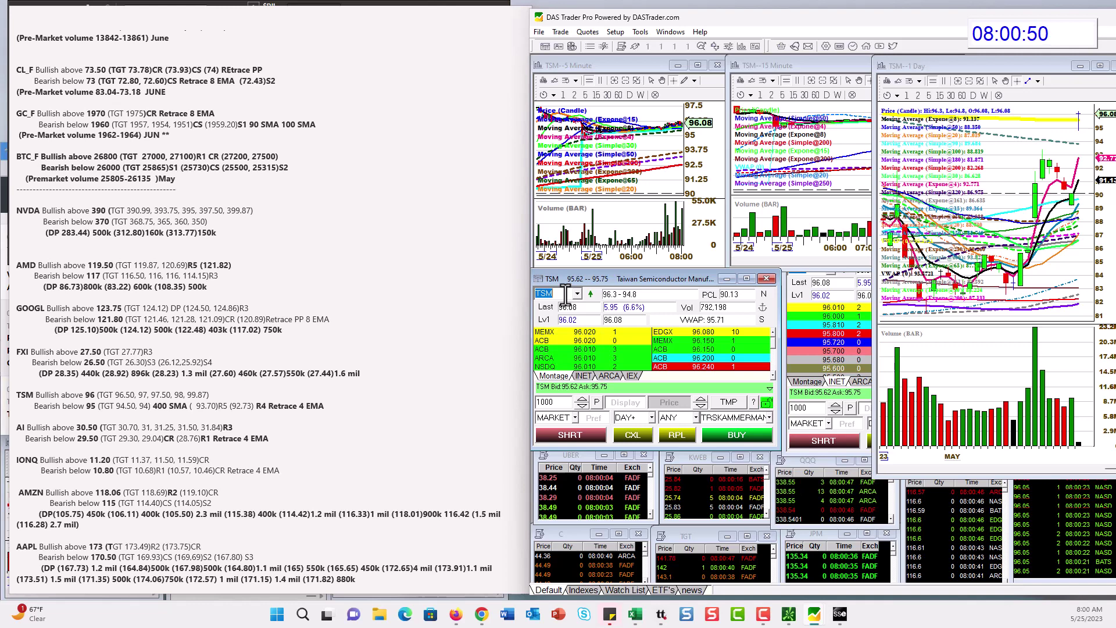
Load AI, IONQ, AMZN and AAPL in turn into the montage's 5-minute, 15-minute and daily charts.
{"action": "key", "text": "Return"}
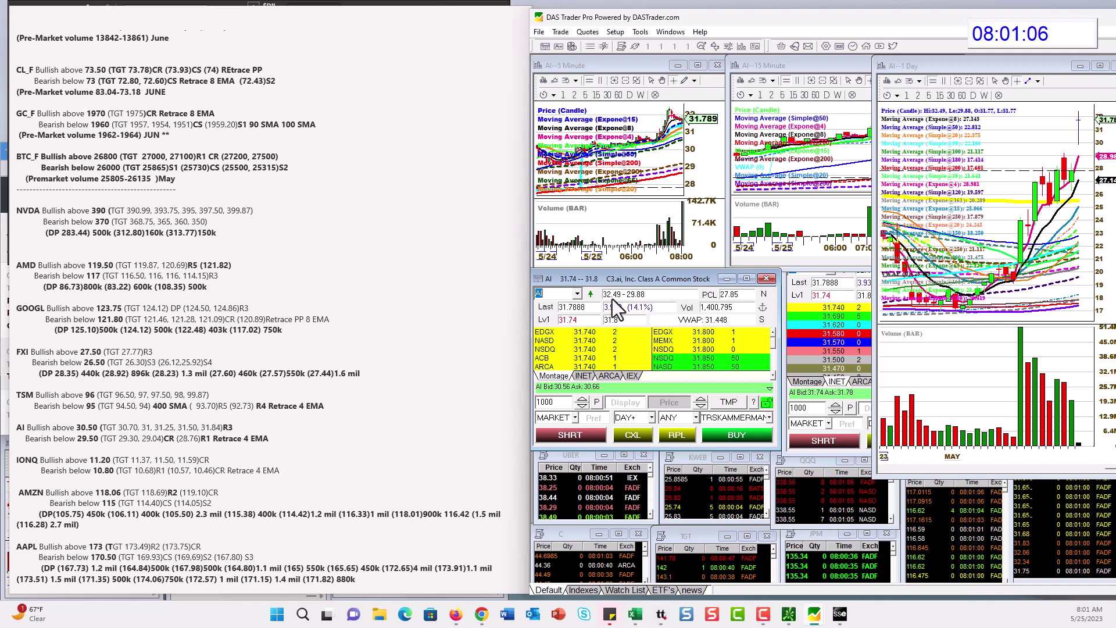
{"action": "type", "text": "IONQ"}
{"action": "key", "text": "Return"}
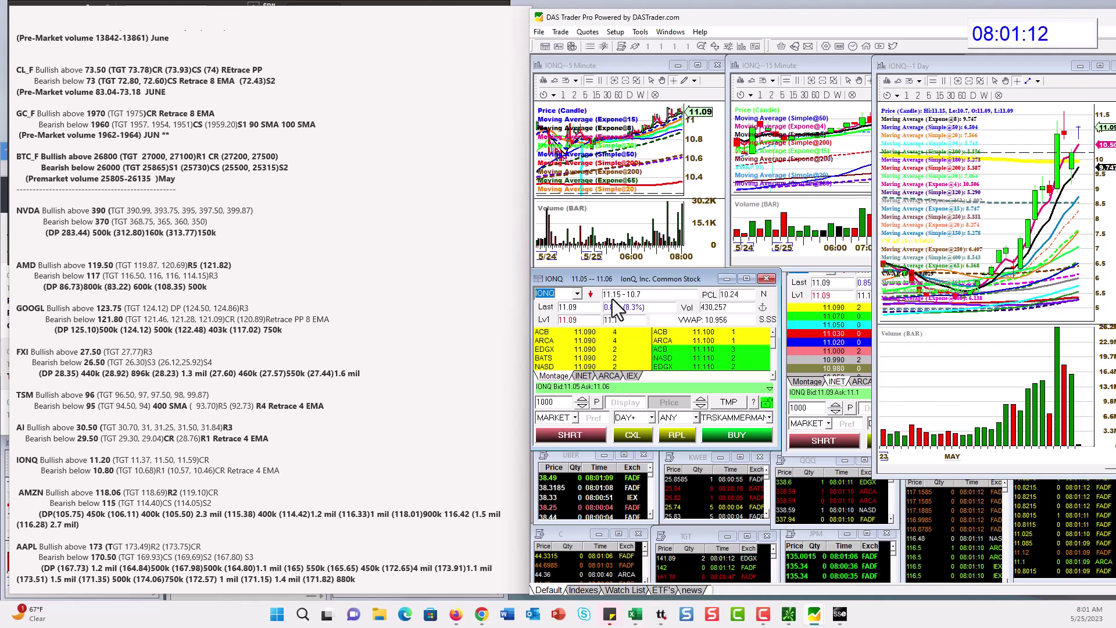
{"action": "type", "text": "AMZN"}
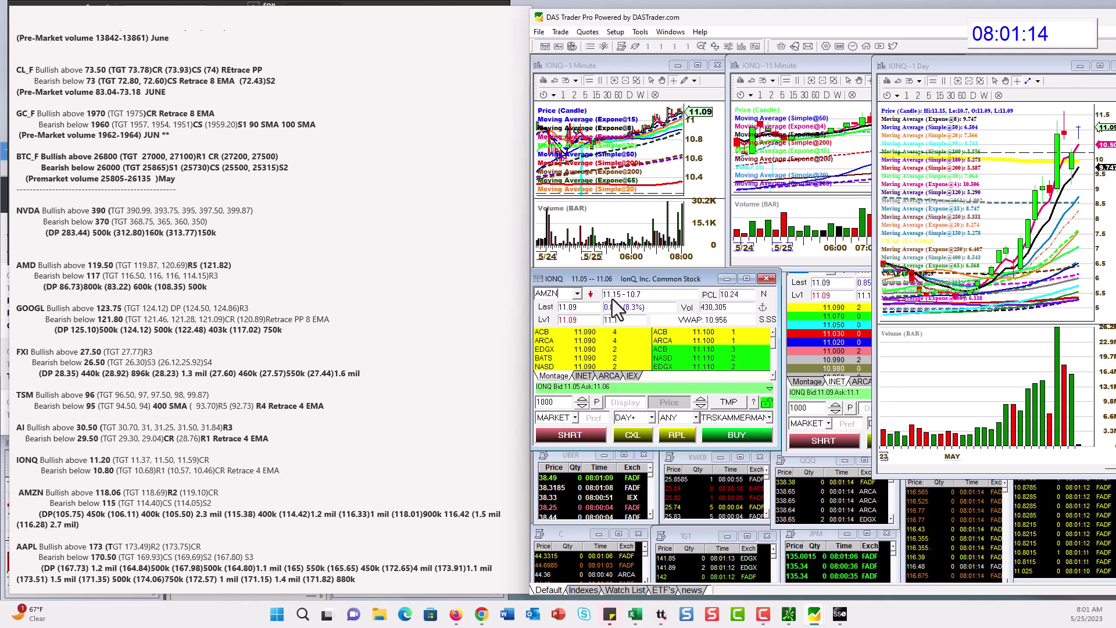
{"action": "key", "text": "Return"}
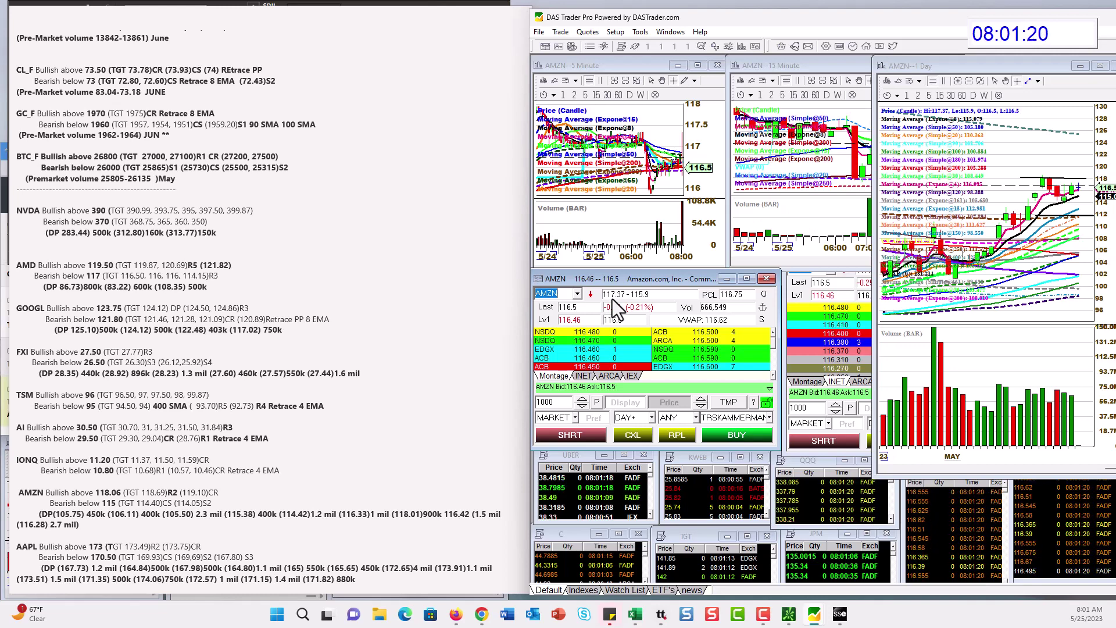
{"action": "type", "text": "AAPL"}
{"action": "key", "text": "Return"}
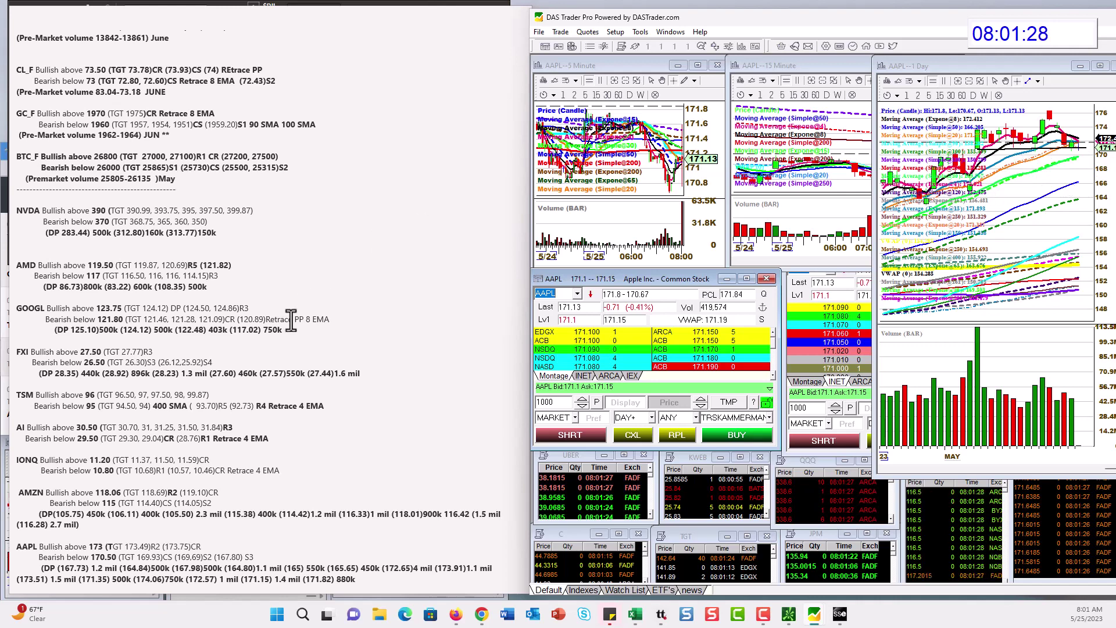
{"action": "scroll", "coordinate": [283, 387], "scroll_direction": "down", "scroll_amount": 2}
{"action": "scroll", "coordinate": [283, 386], "scroll_direction": "down", "scroll_amount": 2}
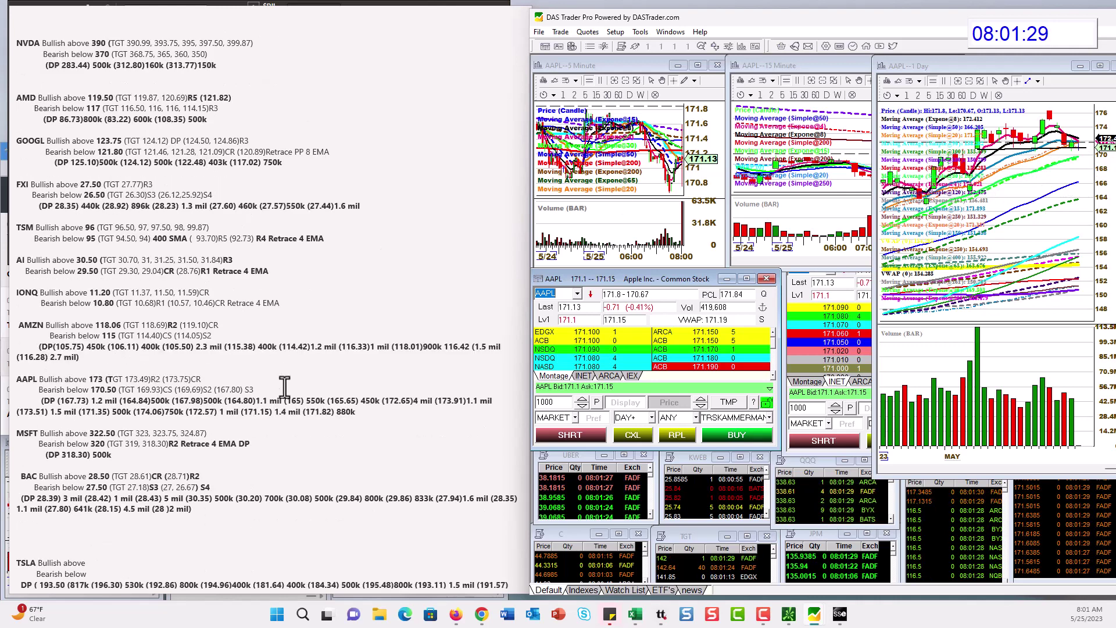
Highlight AAPL's 170.50 bearish level in the note, then load MSFT and BAC.
{"action": "left_click", "coordinate": [185, 389]}
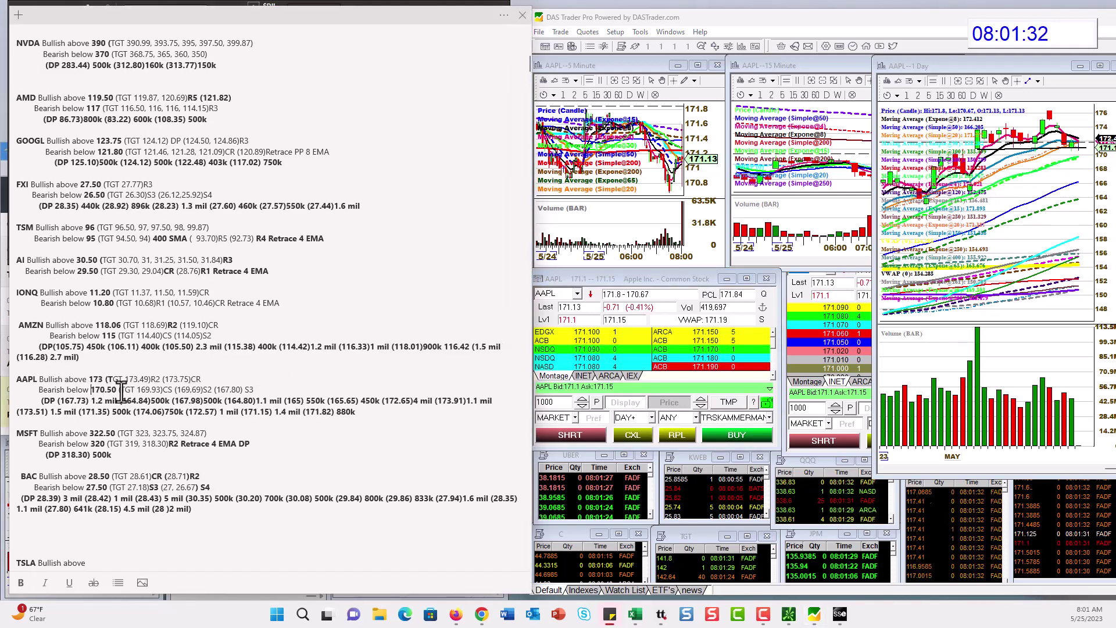
{"action": "left_click_drag", "start_coordinate": [91, 389], "coordinate": [120, 390]}
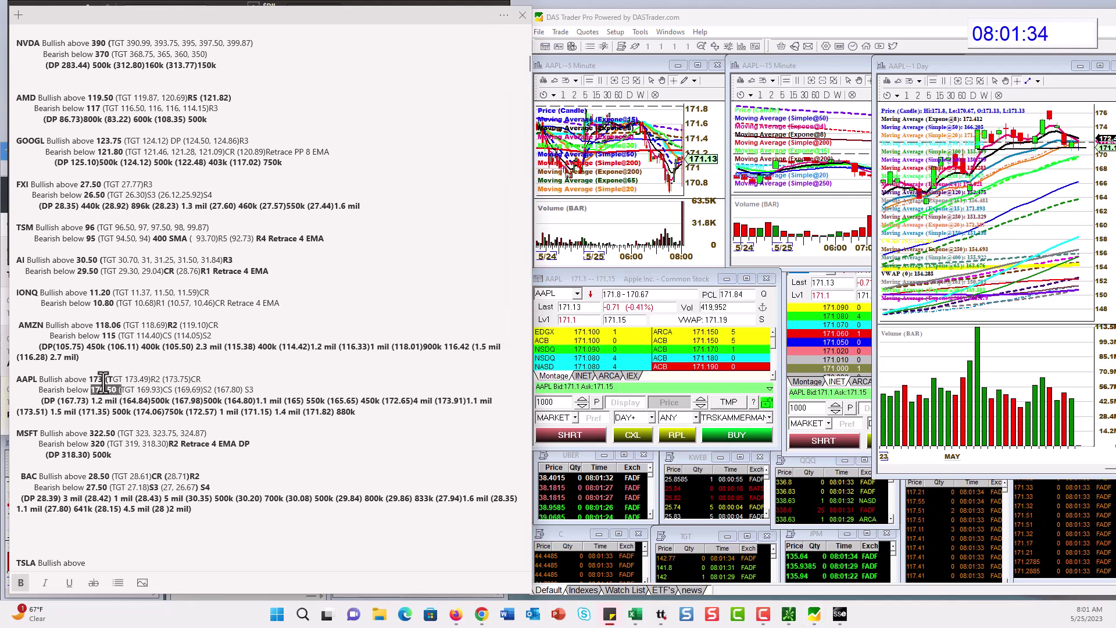
{"action": "left_click", "coordinate": [562, 294]}
{"action": "type", "text": "MSF"}
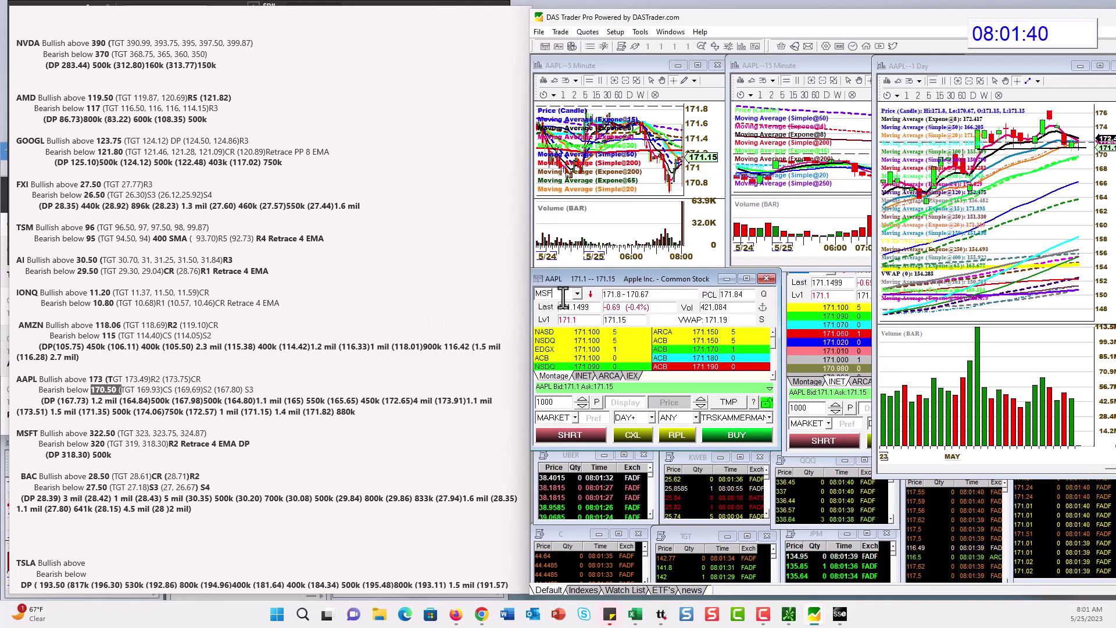
{"action": "type", "text": "T"}
{"action": "key", "text": "Return"}
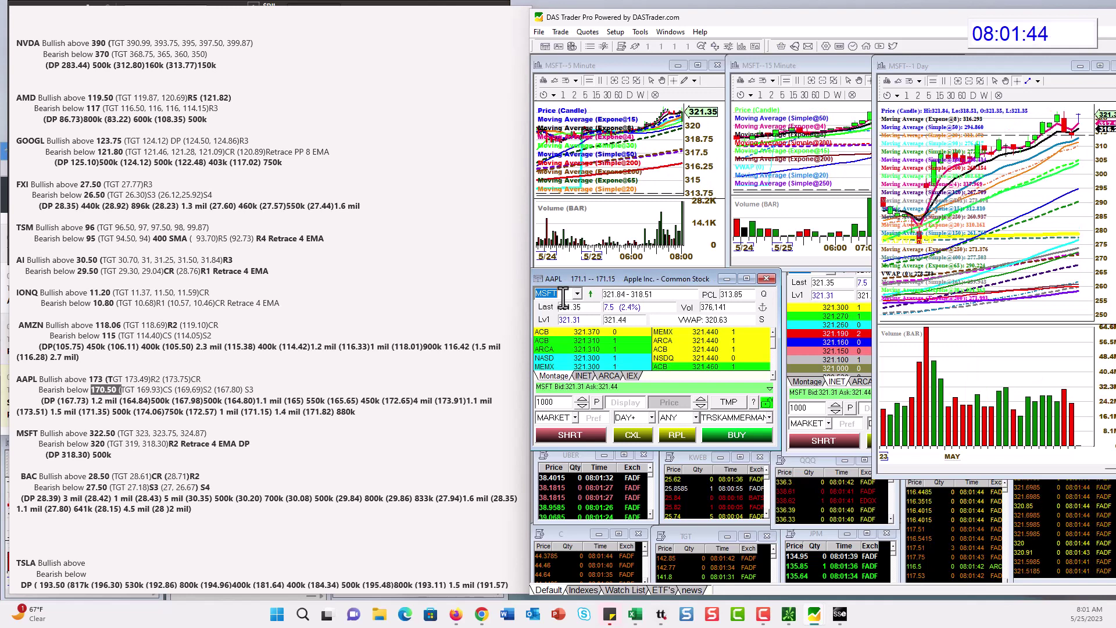
{"action": "type", "text": "BAC"}
{"action": "key", "text": "Return"}
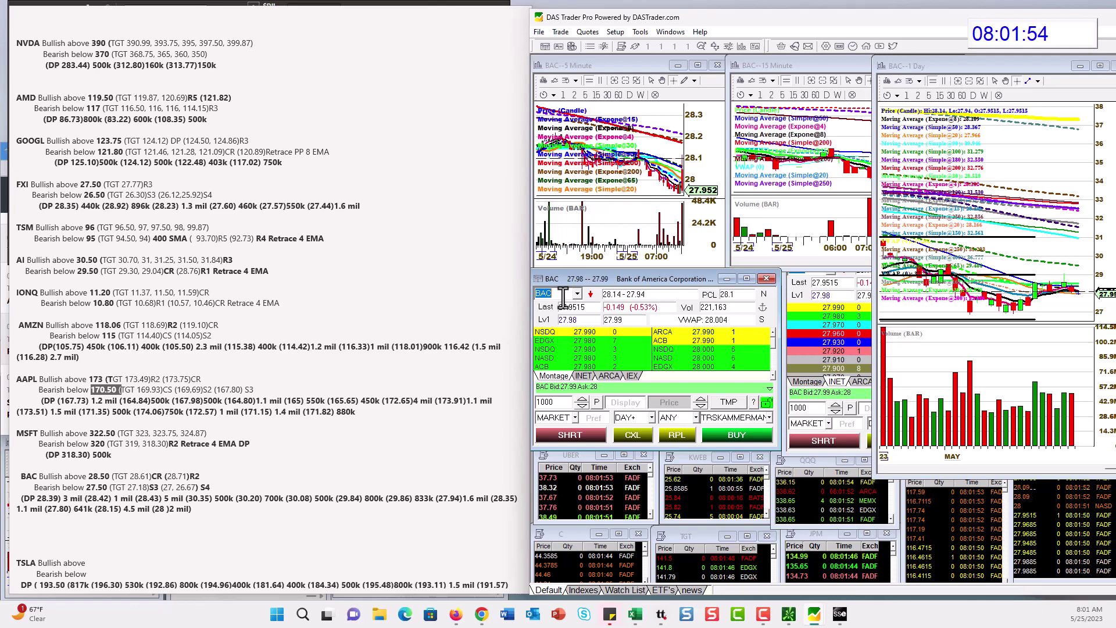
{"action": "scroll", "coordinate": [371, 277], "scroll_direction": "up", "scroll_amount": 2}
{"action": "scroll", "coordinate": [370, 277], "scroll_direction": "up", "scroll_amount": 6}
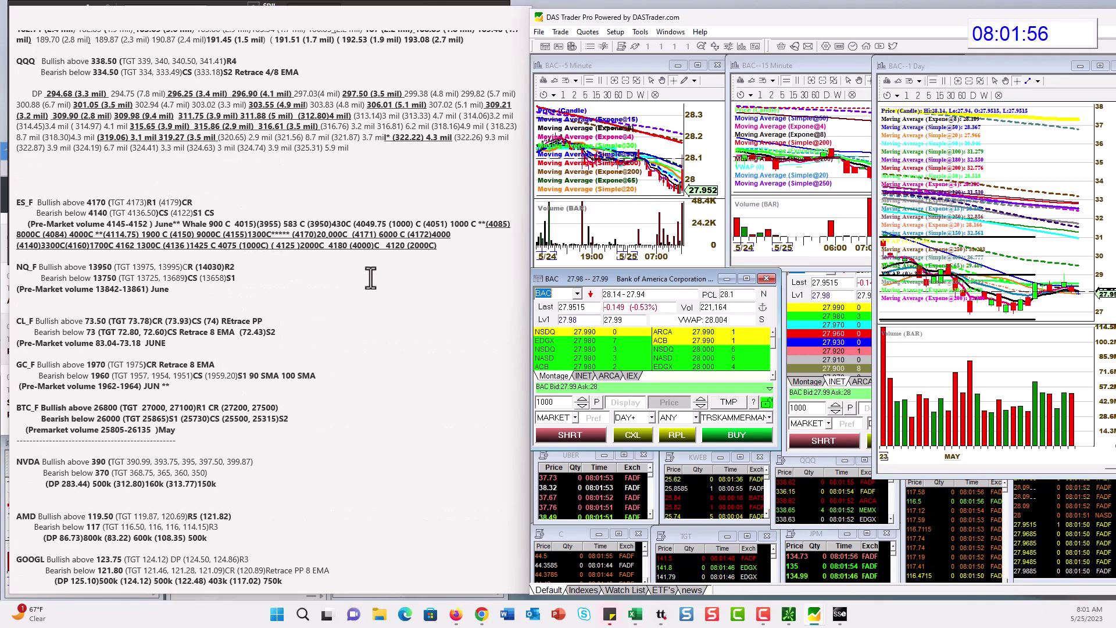
{"action": "scroll", "coordinate": [370, 277], "scroll_direction": "up", "scroll_amount": 8}
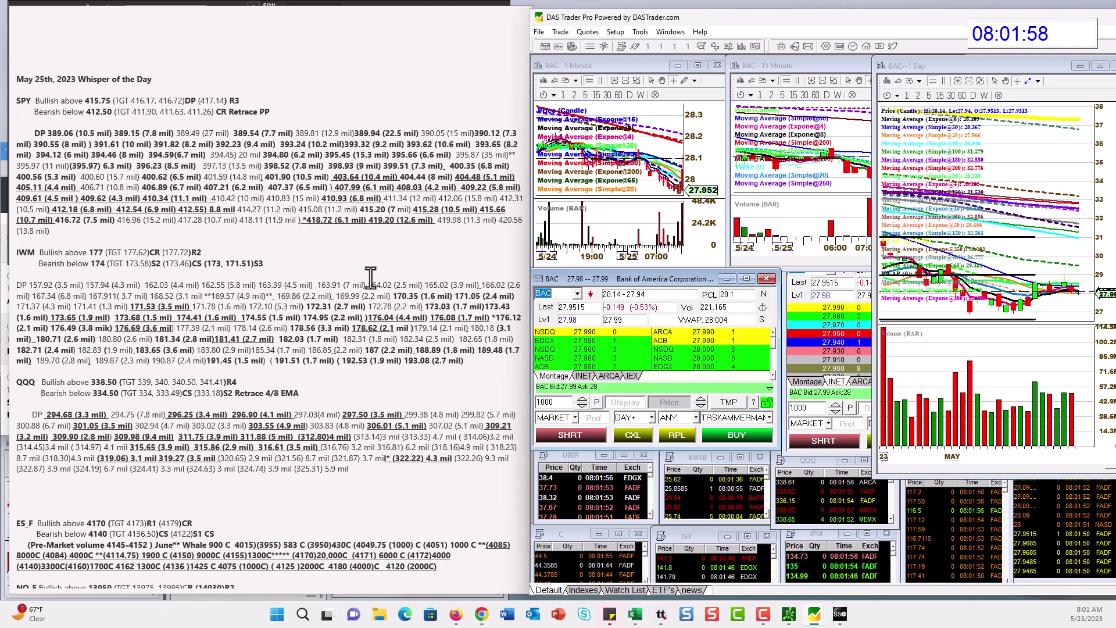